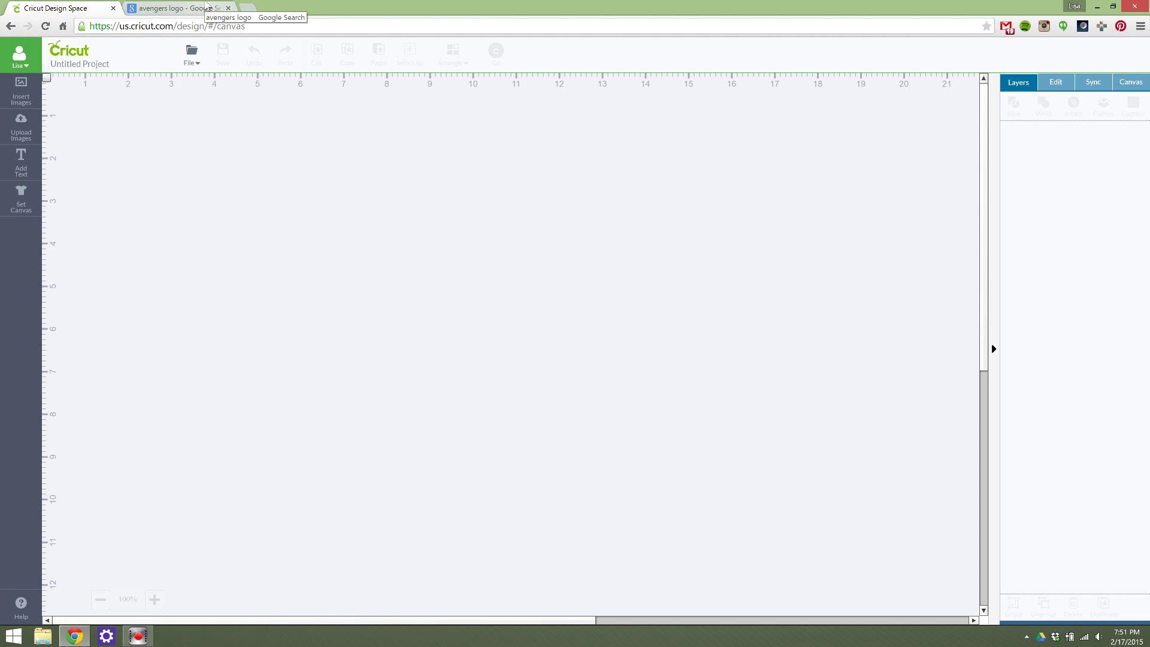
Step: Save the black Avengers logo from Google Images to the Desktop as the PNG Avengers-logo
click(207, 7)
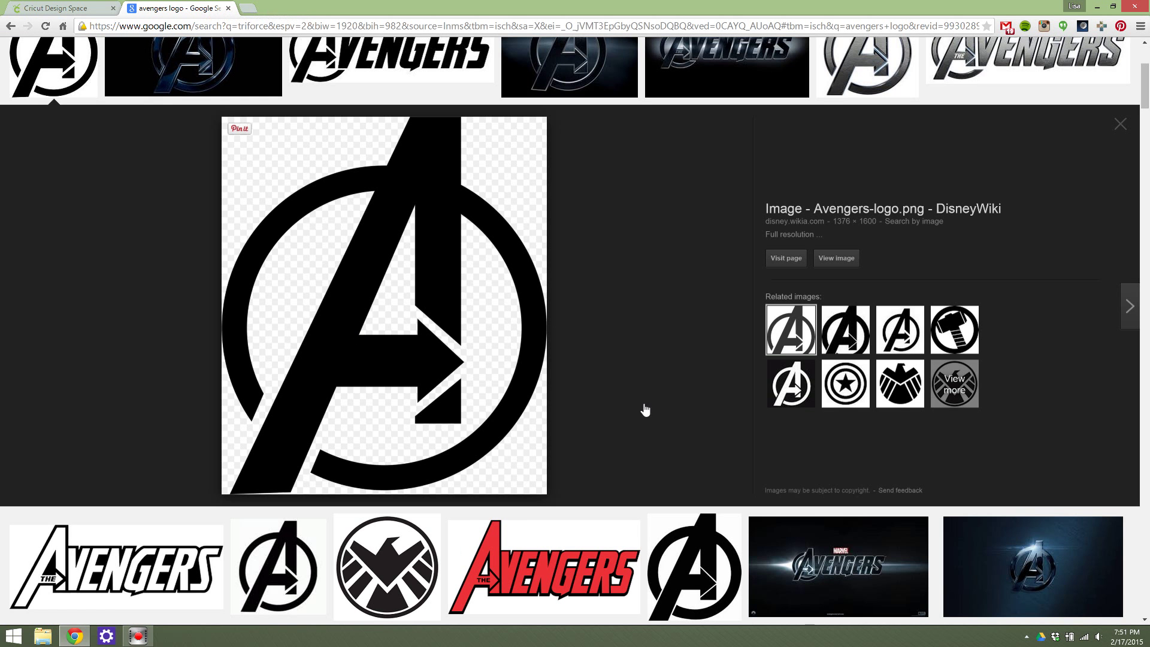
right_click(441, 310)
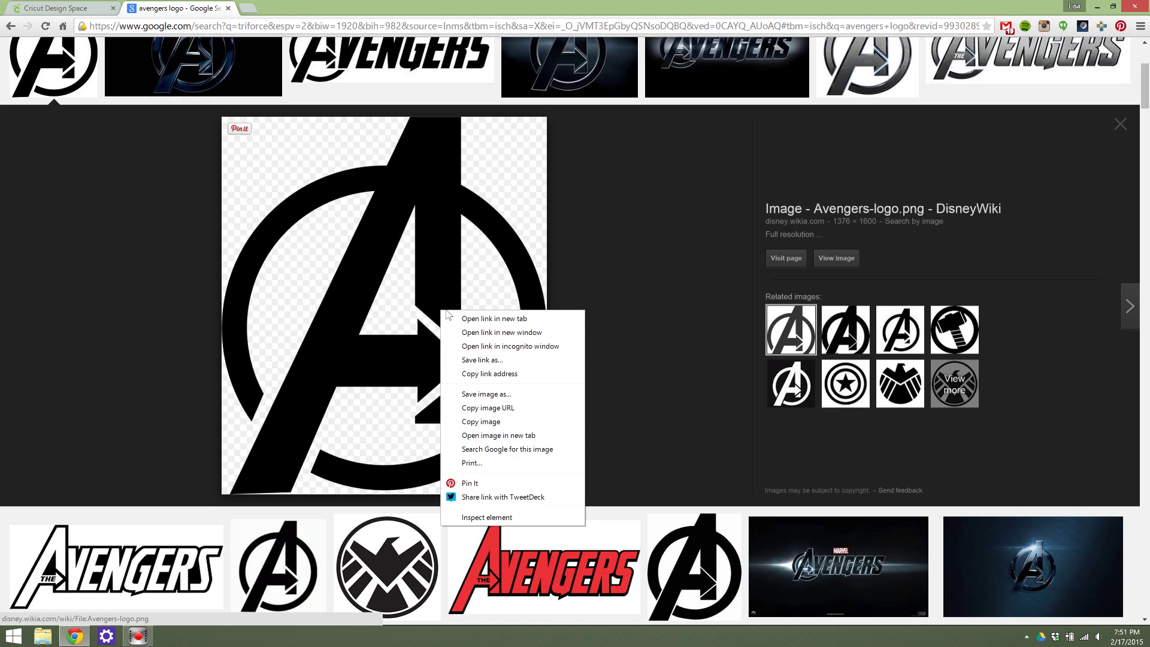
click(497, 395)
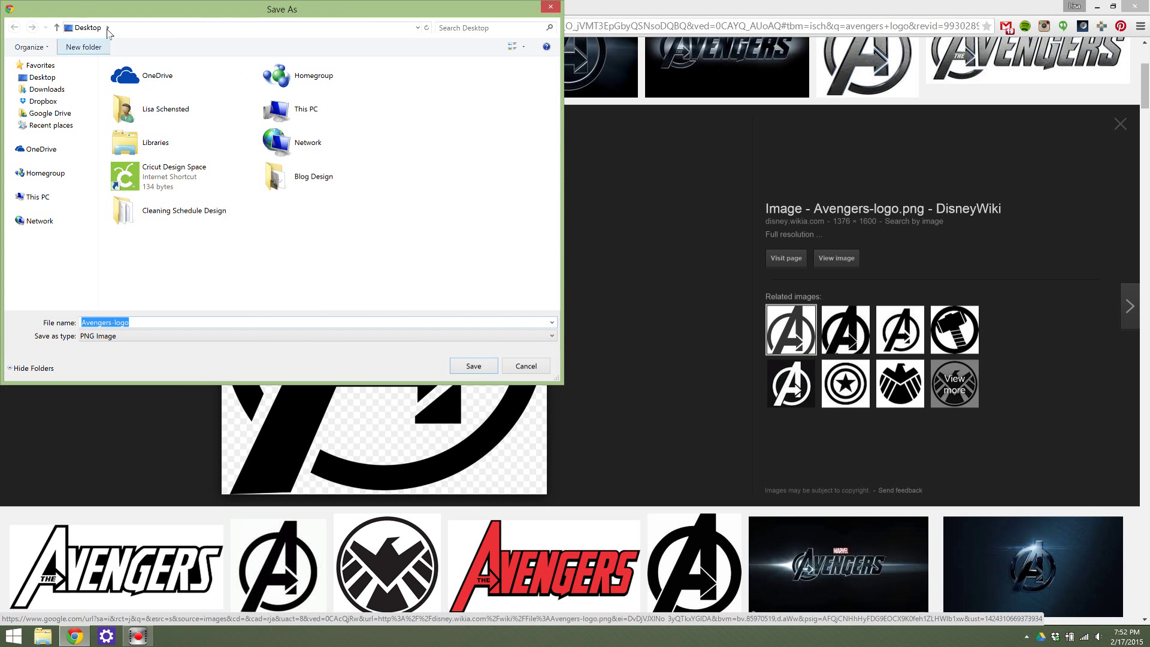
click(467, 362)
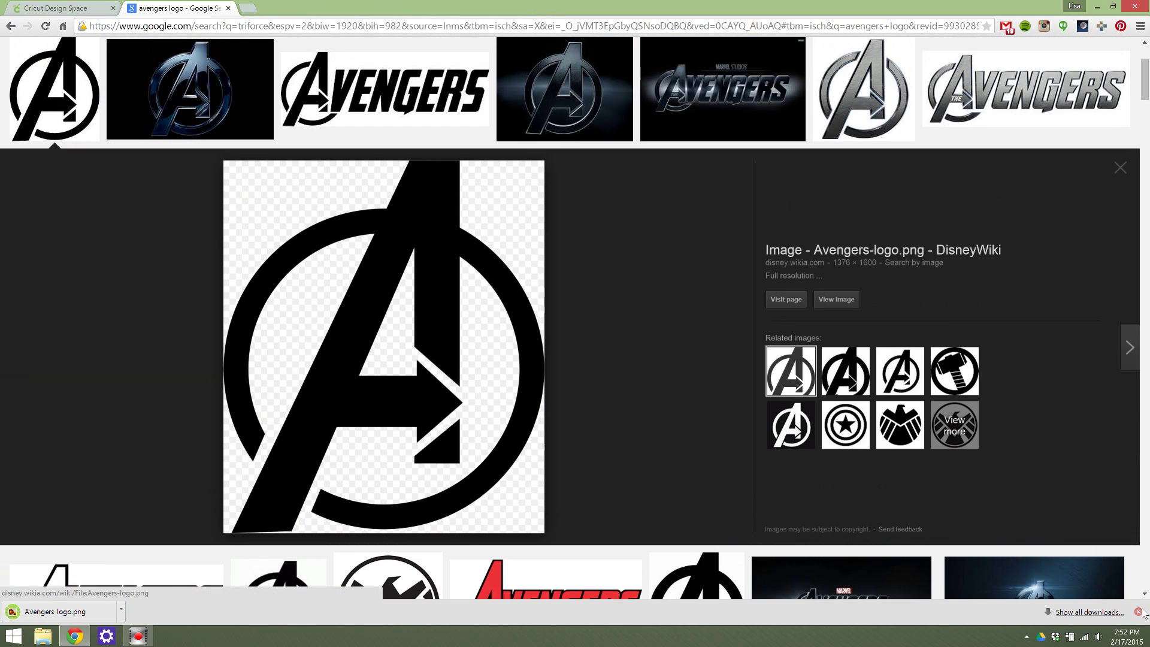
click(1138, 612)
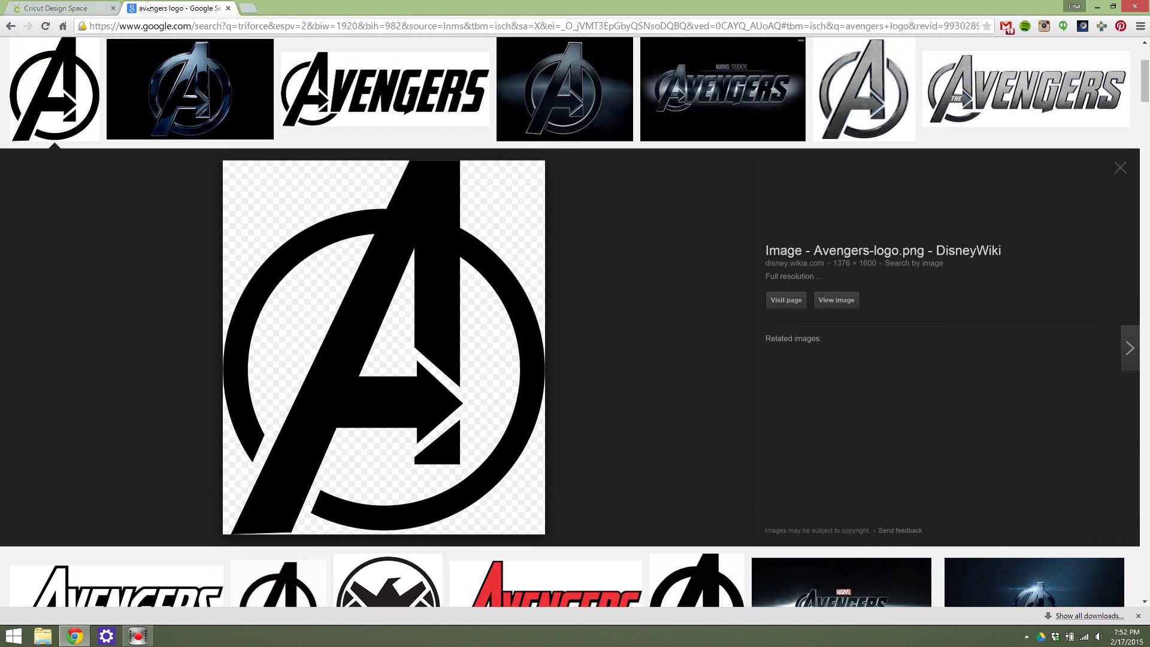
click(40, 4)
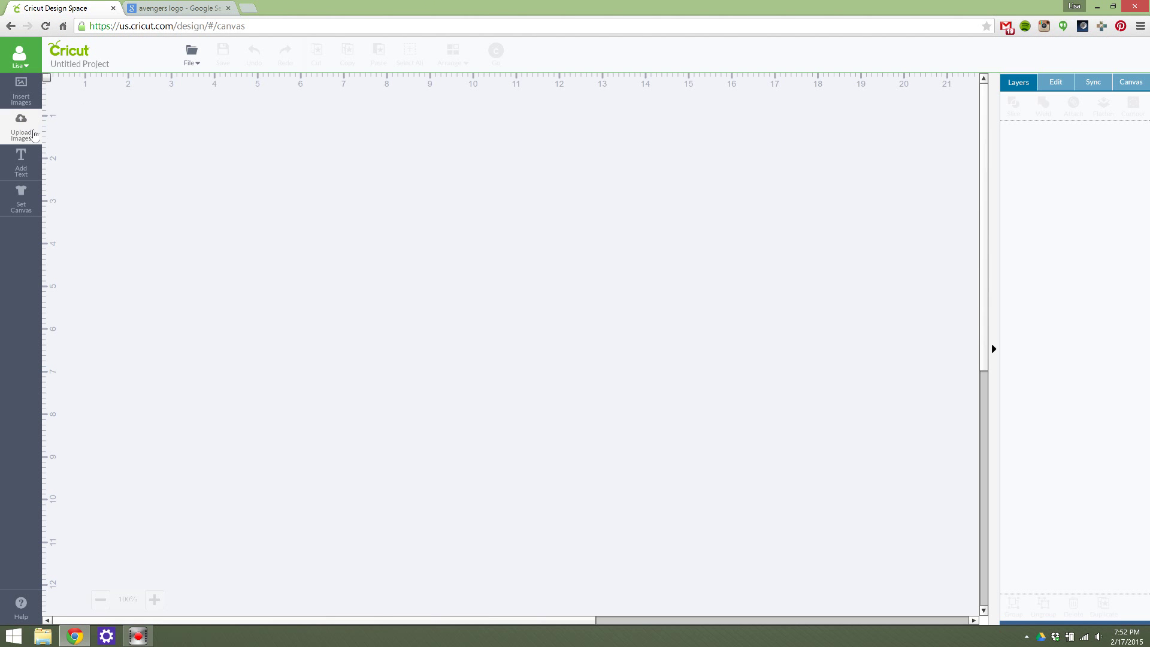
Step: Start a Basic Upload from the Upload Images panel
click(33, 135)
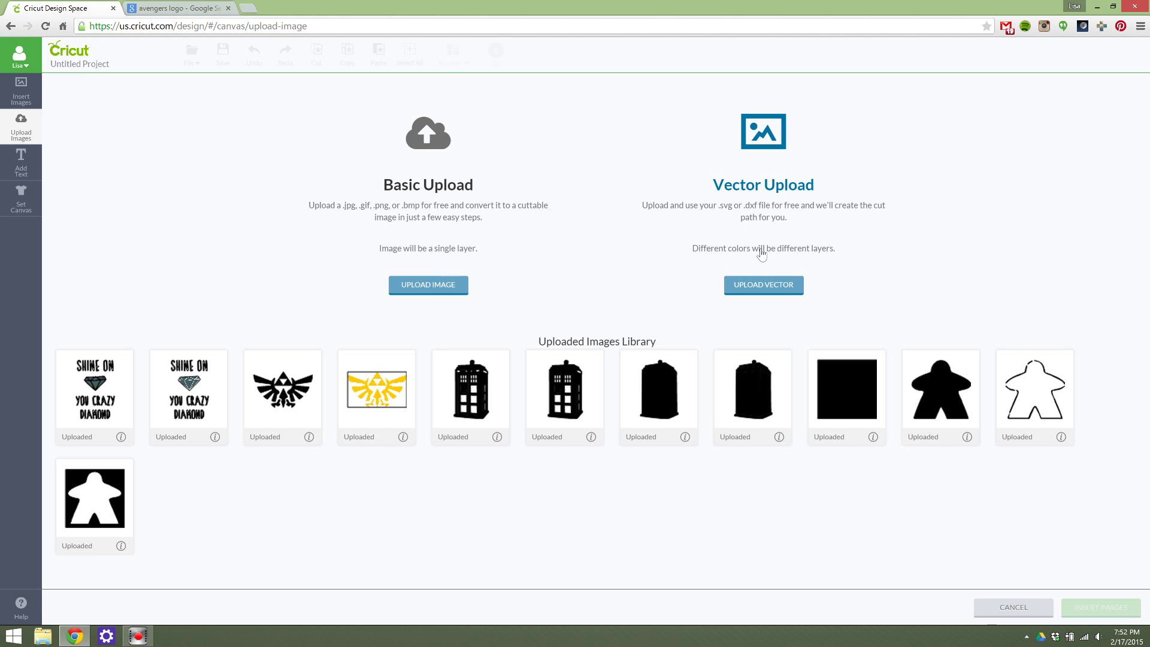
click(429, 285)
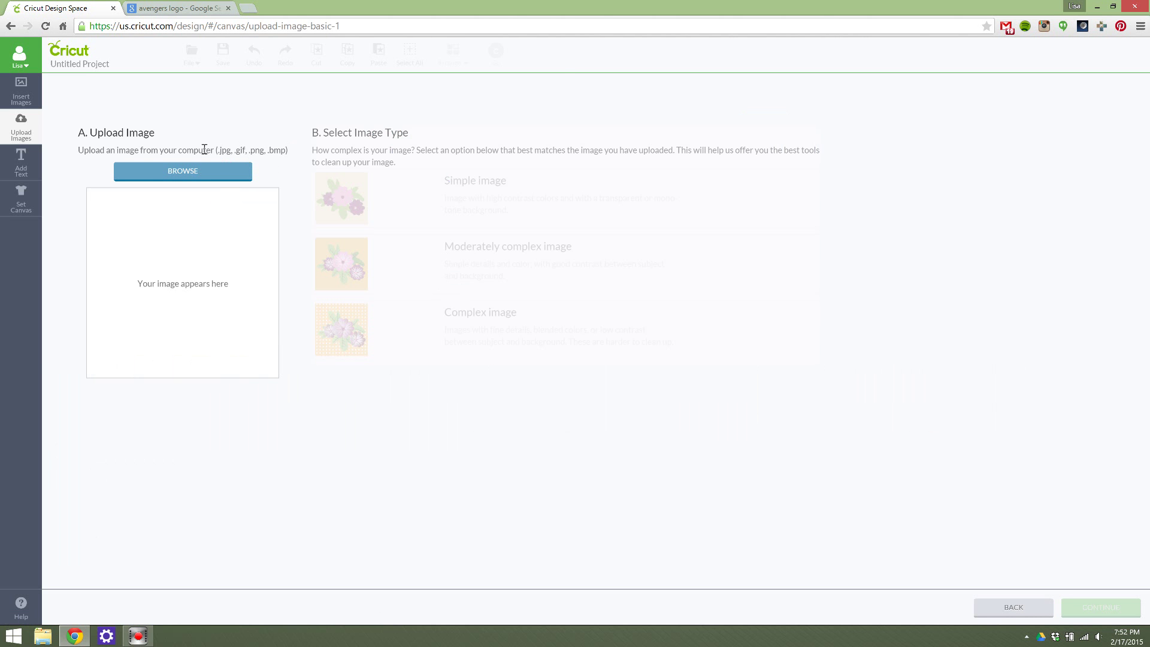
Step: Load the Avengers-logo file from the Desktop into the upload preview
click(200, 172)
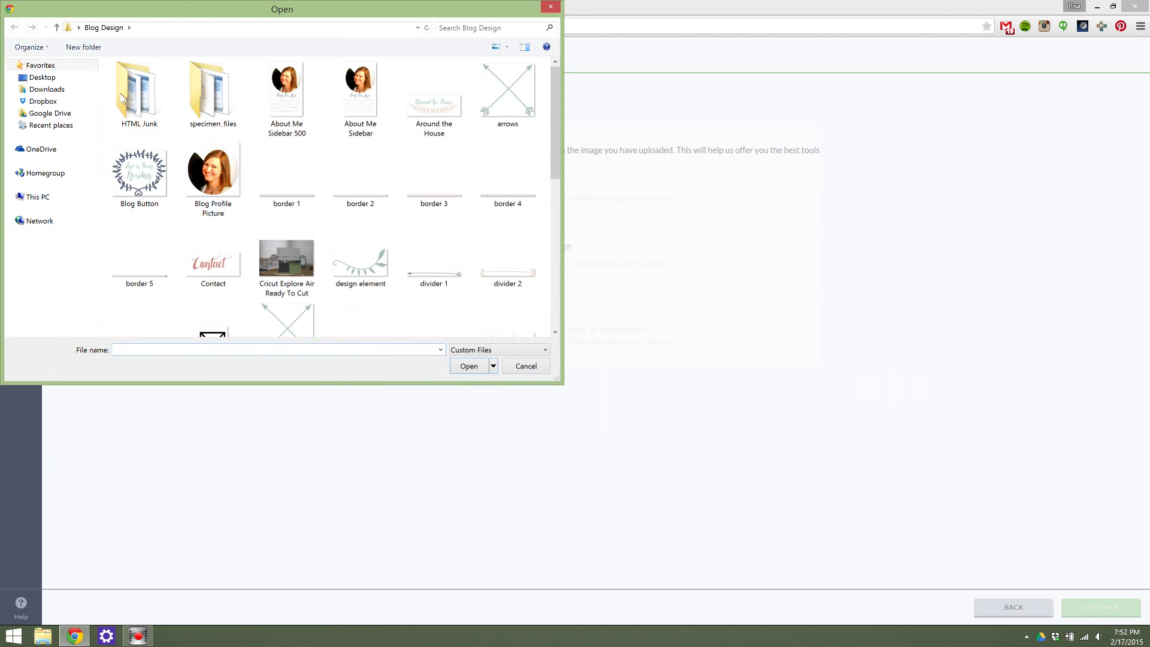
click(42, 76)
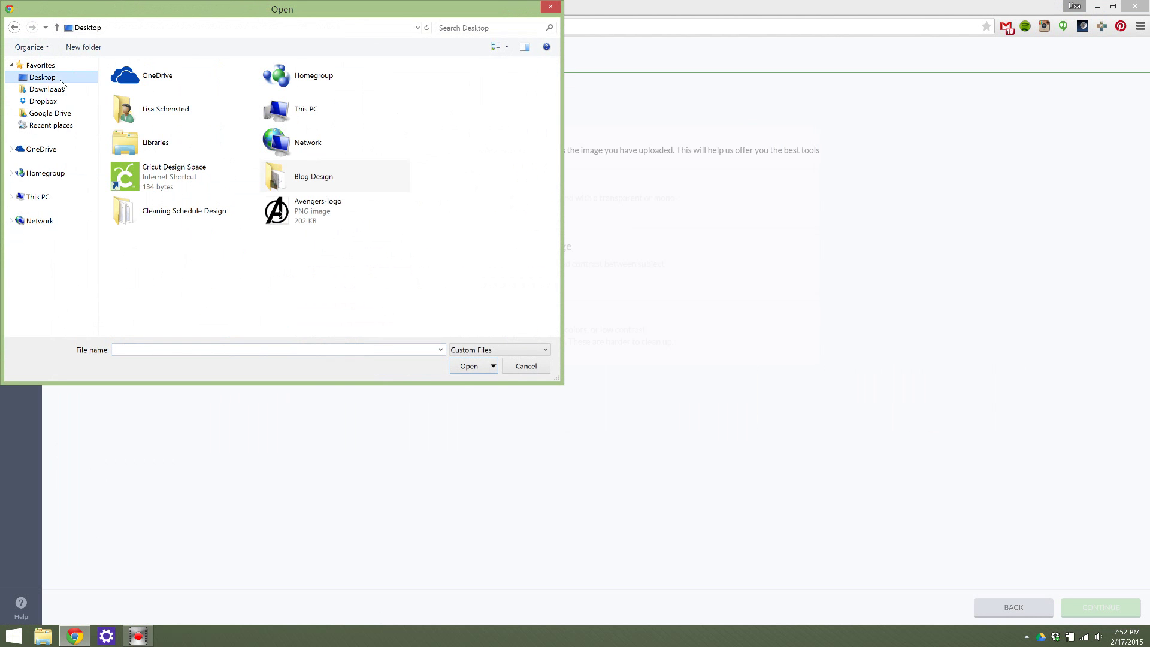
click(324, 216)
click(469, 366)
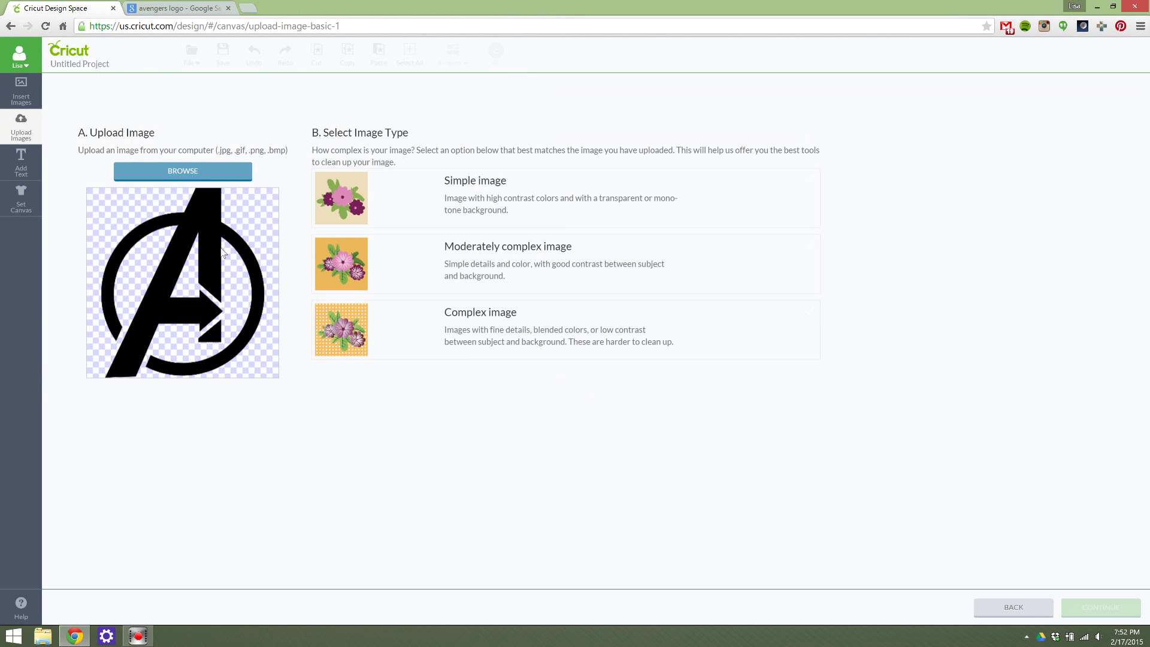
Step: Compare the image types, settle on Simple, and continue to Select & Erase
click(376, 197)
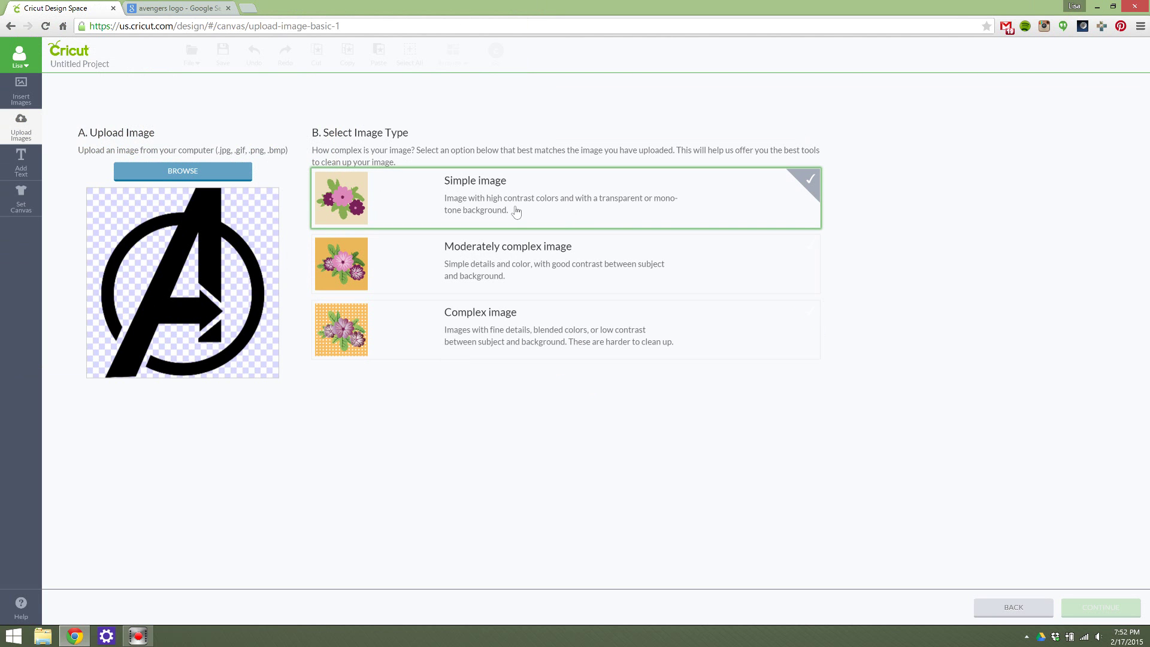
click(522, 271)
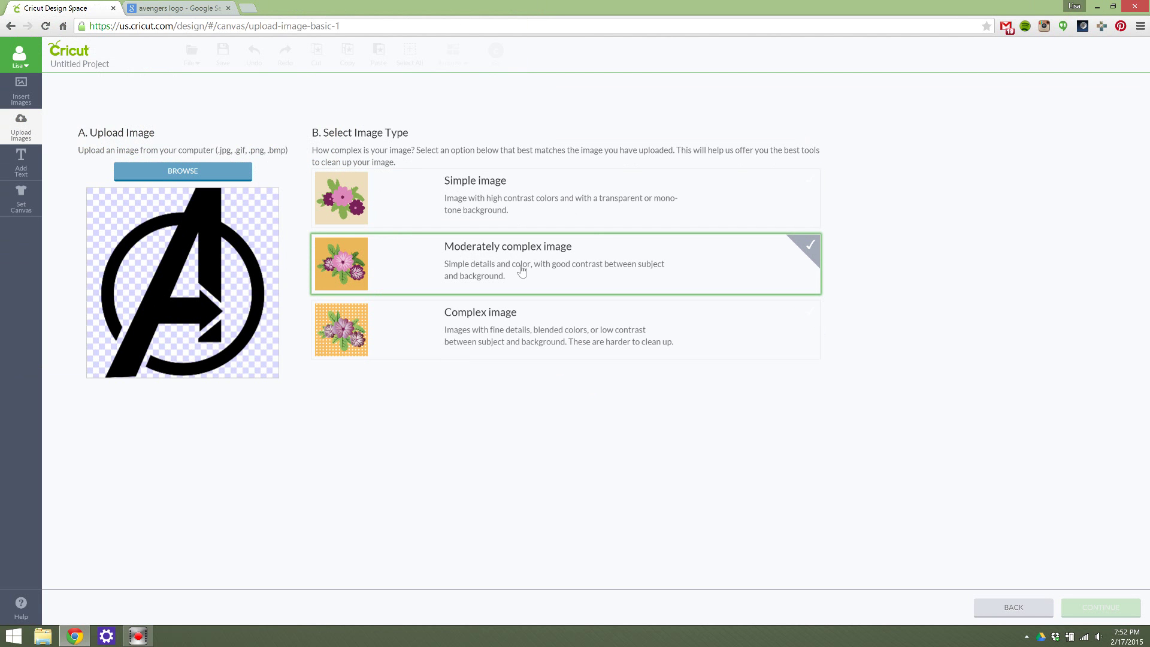
click(521, 345)
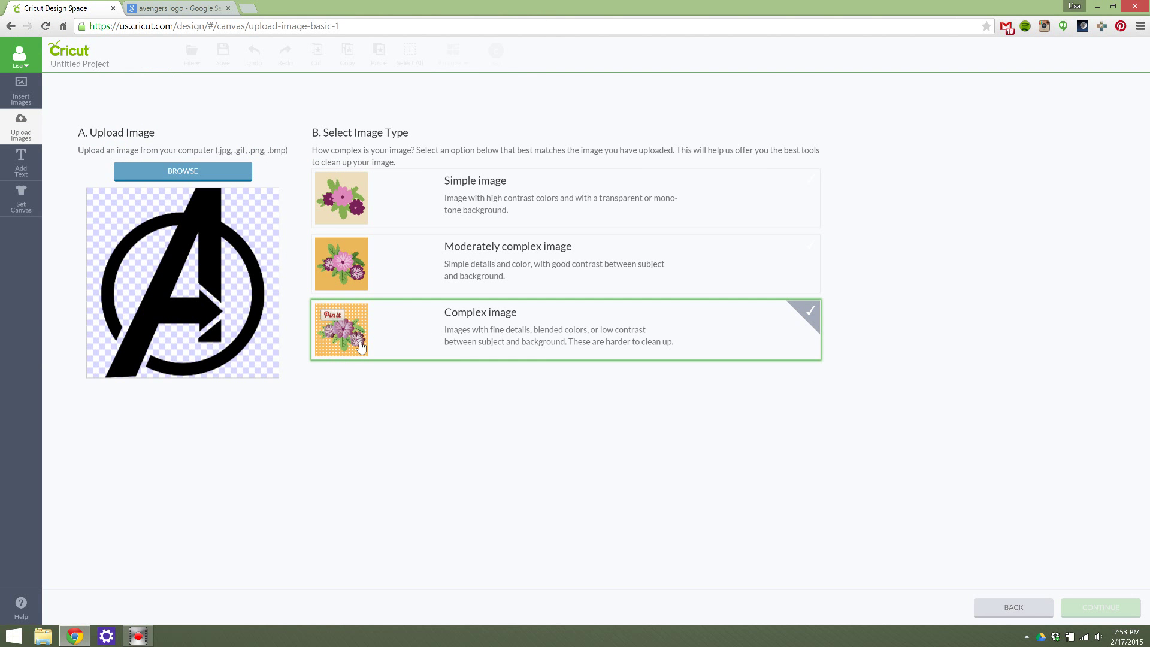
click(477, 187)
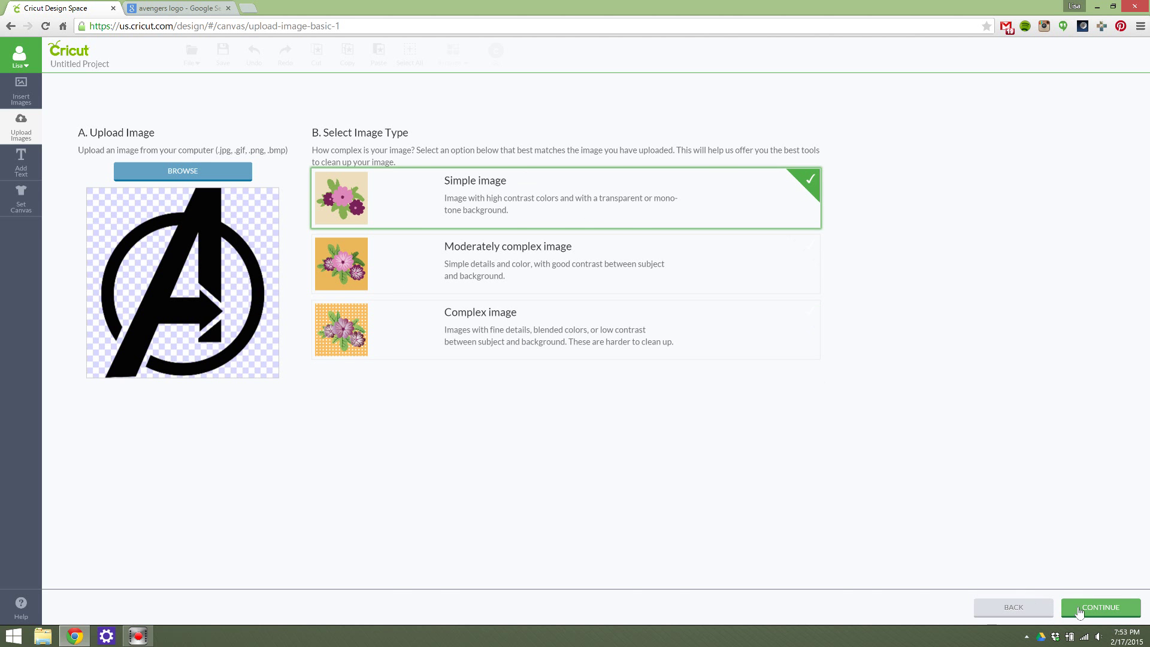
click(1080, 612)
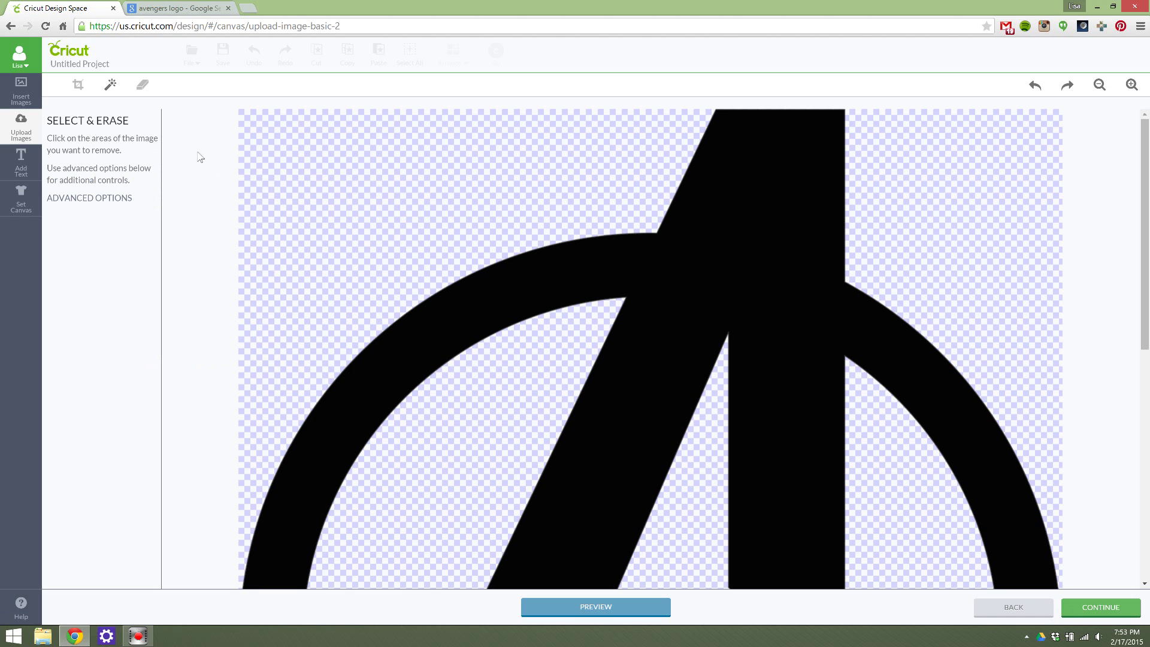
Step: Erase the black logo shape and the bottom-right triangle to transparency
scroll(452, 216, down, 5)
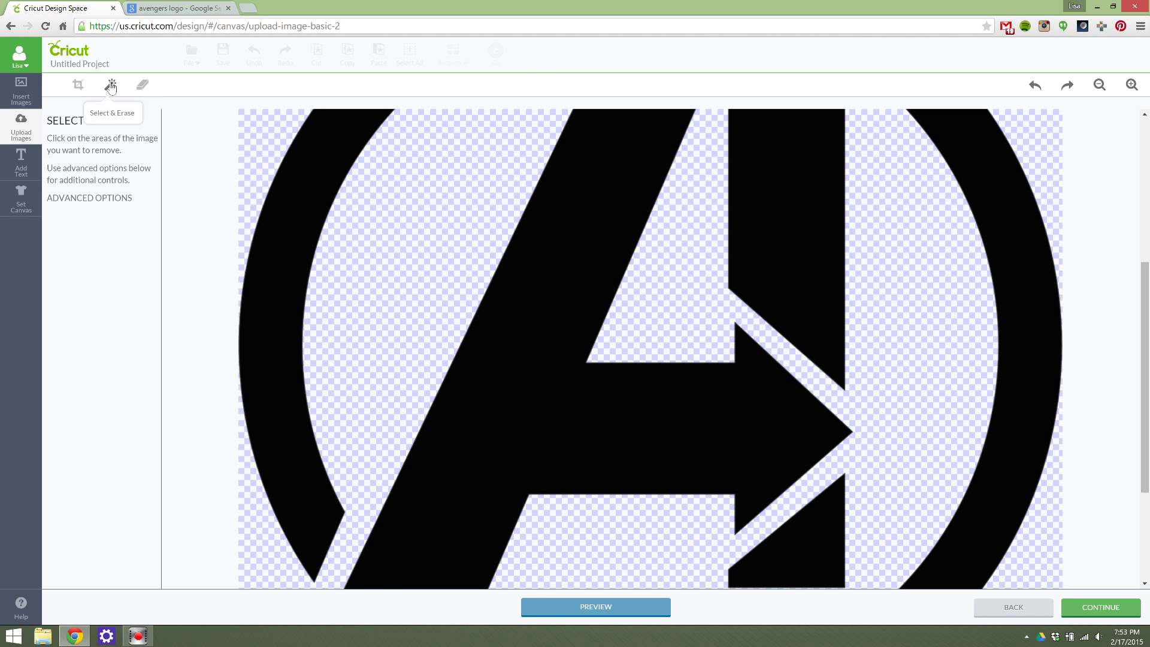
click(278, 192)
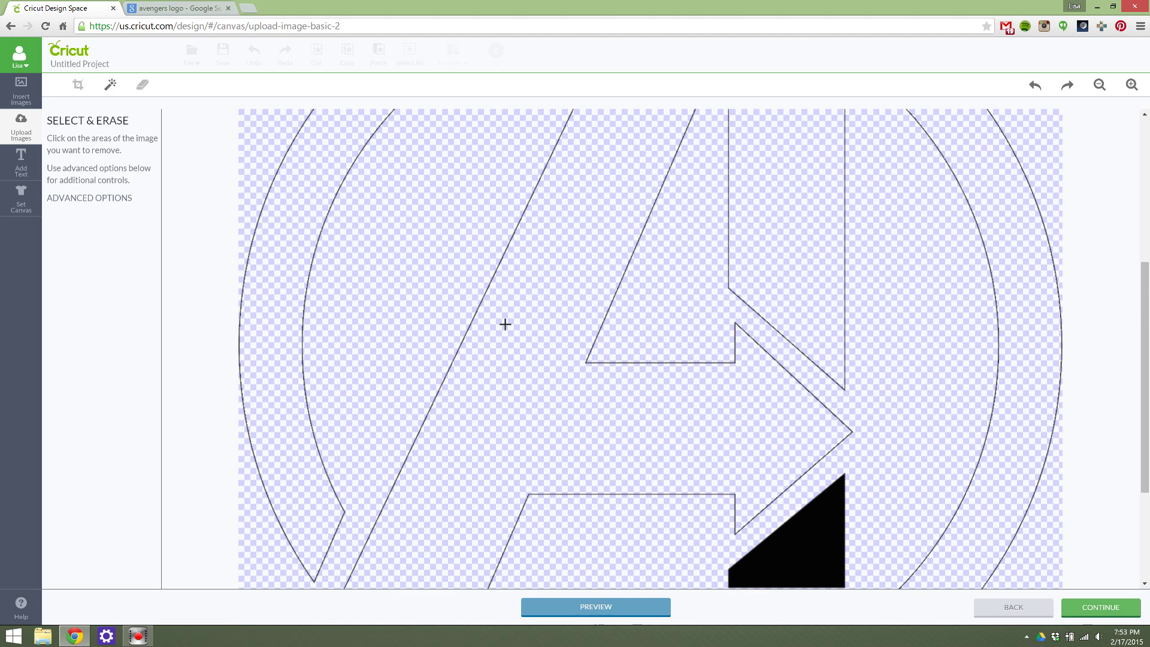
scroll(857, 337, down, 2)
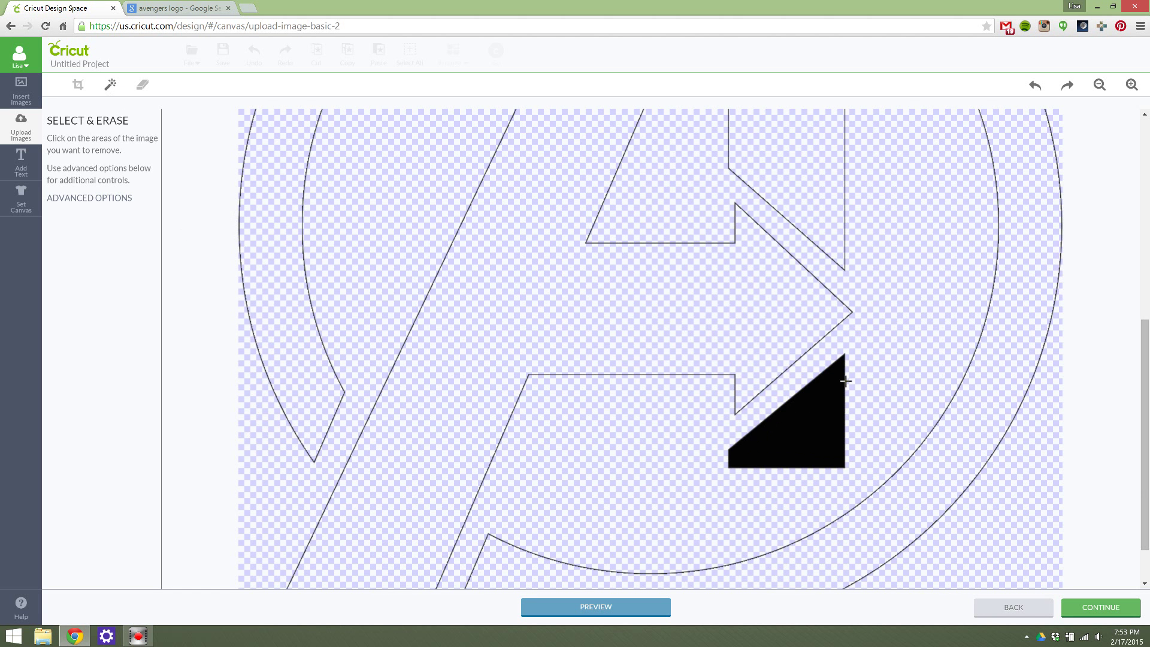
click(817, 408)
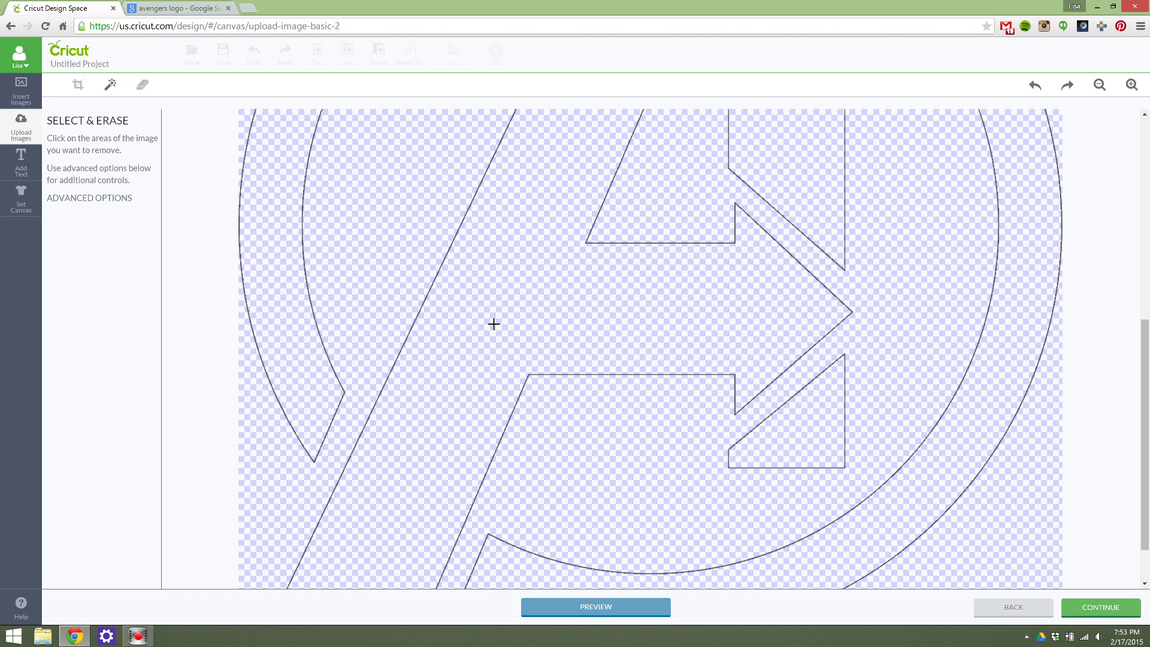
scroll(494, 324, up, 7)
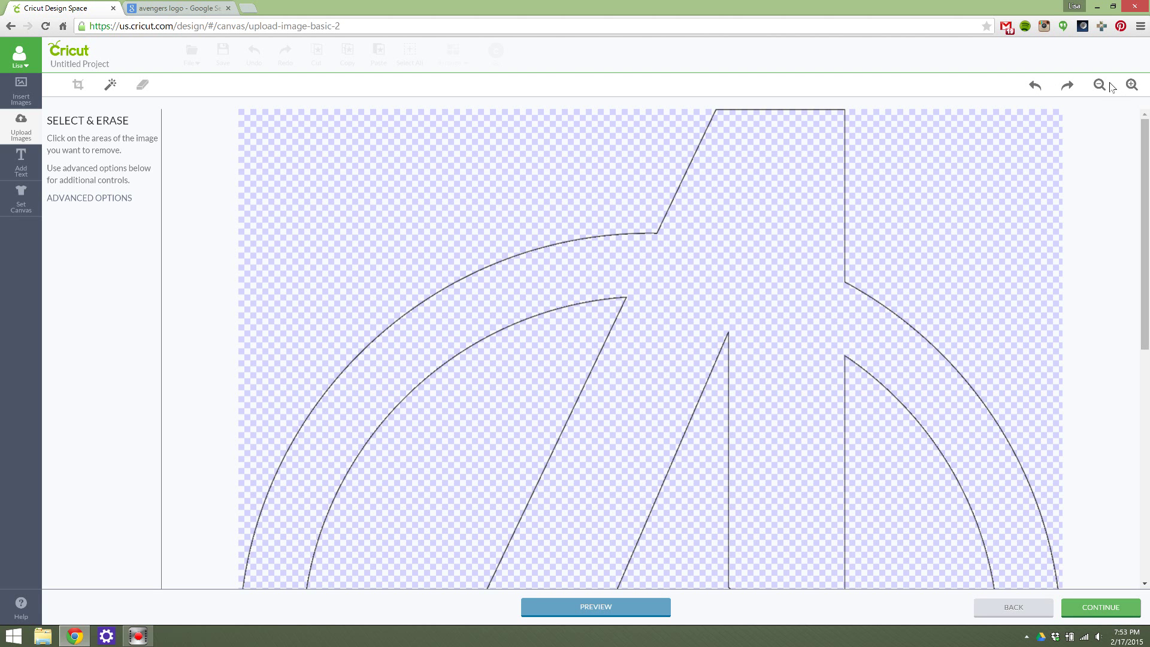
Step: Zoom out, undo the erasing, and go back to the image-type page
click(1106, 100)
click(1106, 100)
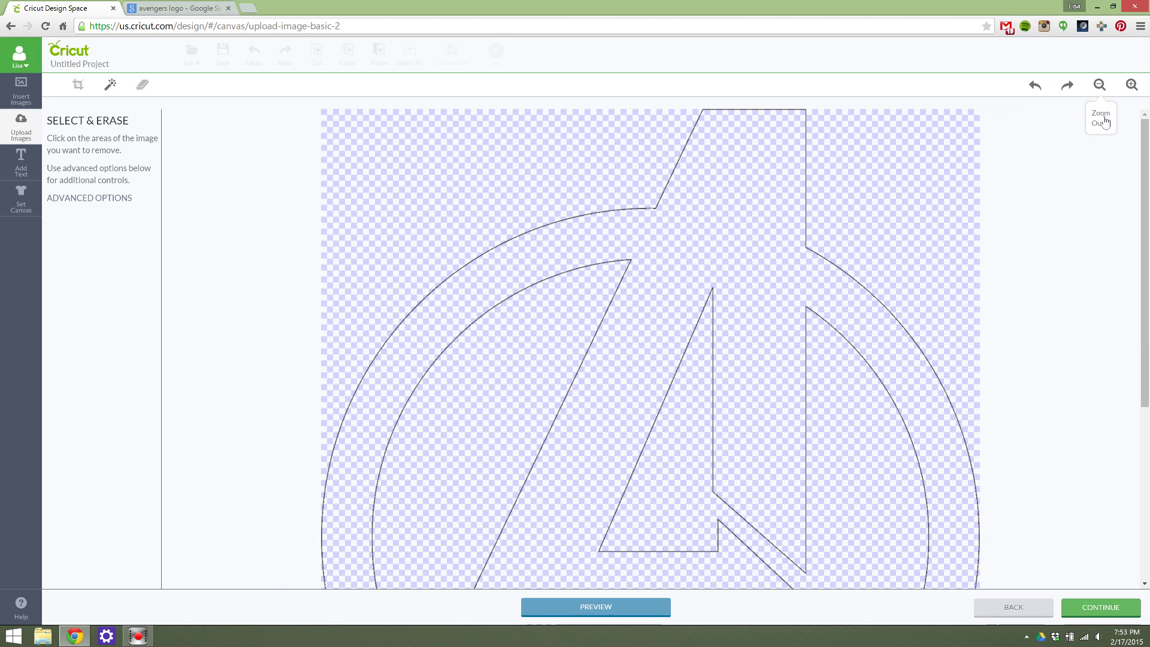
click(1104, 89)
click(1106, 96)
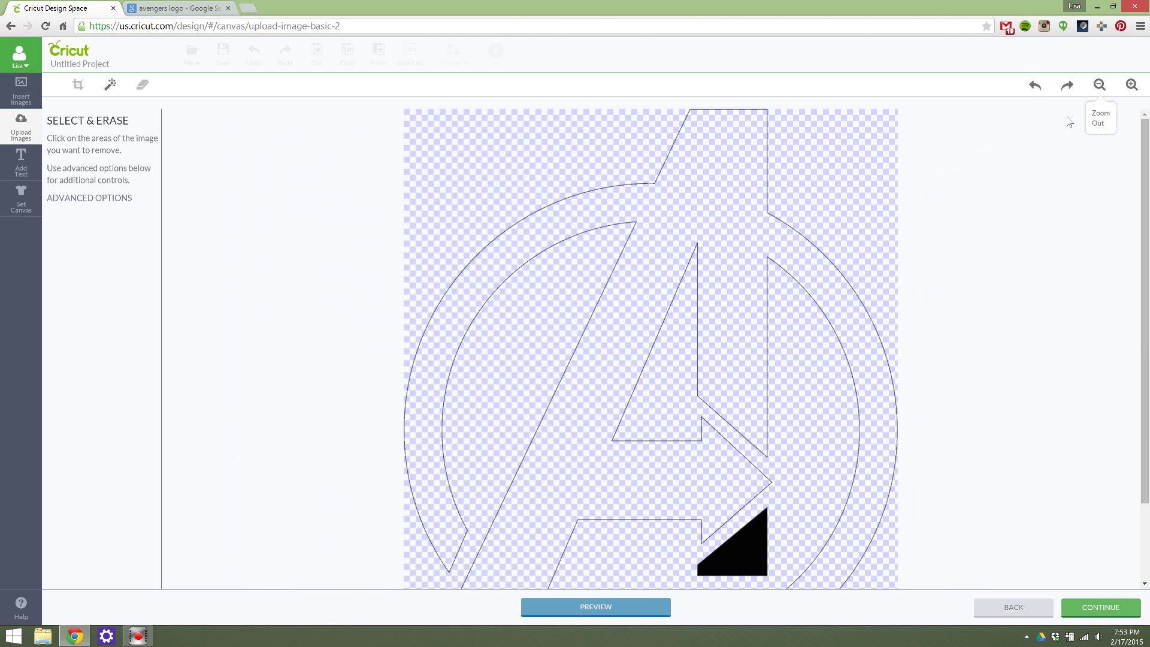
click(1033, 89)
click(1033, 89)
click(1034, 88)
click(1015, 611)
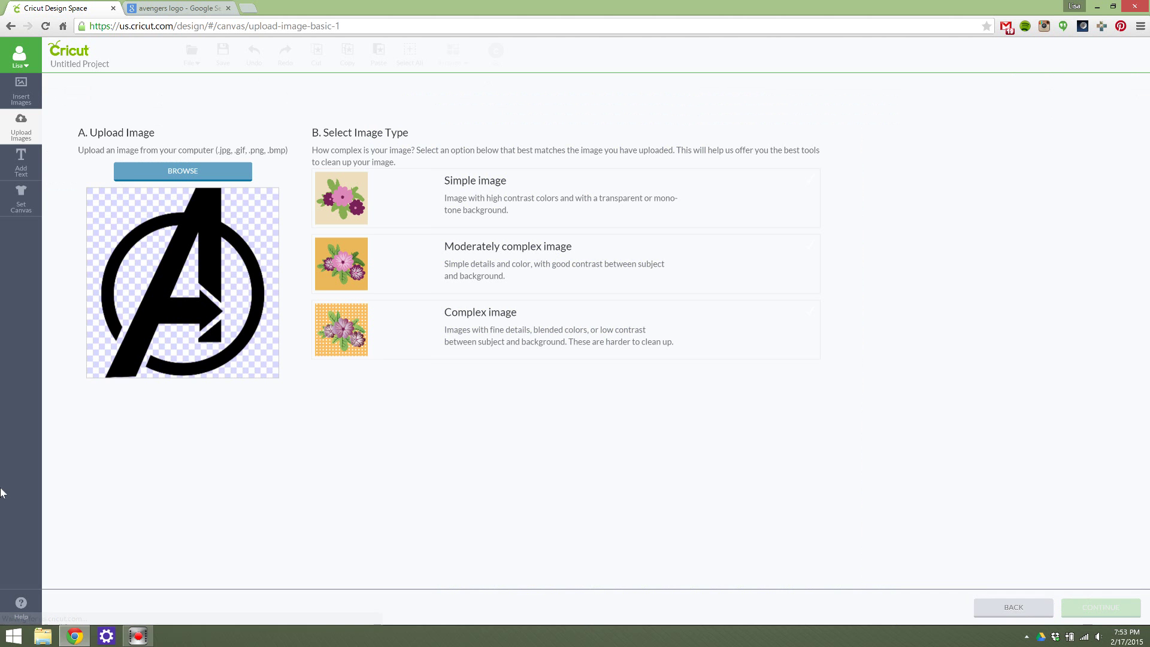
Step: Mark the Avengers logo upload as a Simple image
click(341, 197)
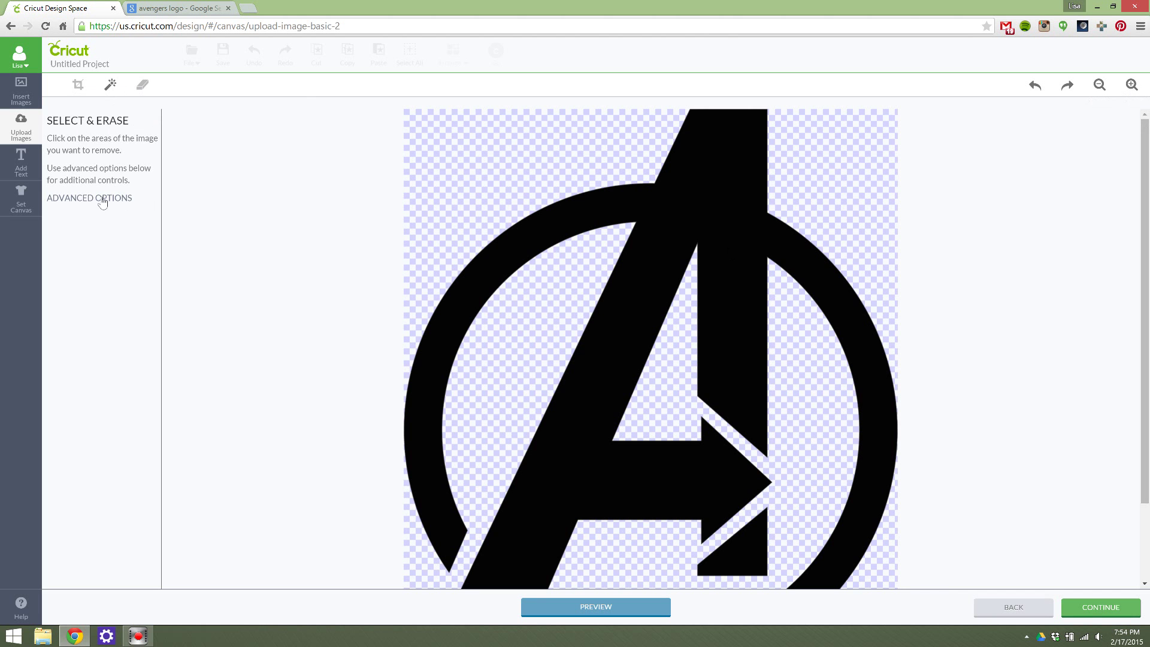
Step: Rename the image from Avengers-logo to 'Avengers', tag it 'Superheroes', and save it
click(1091, 608)
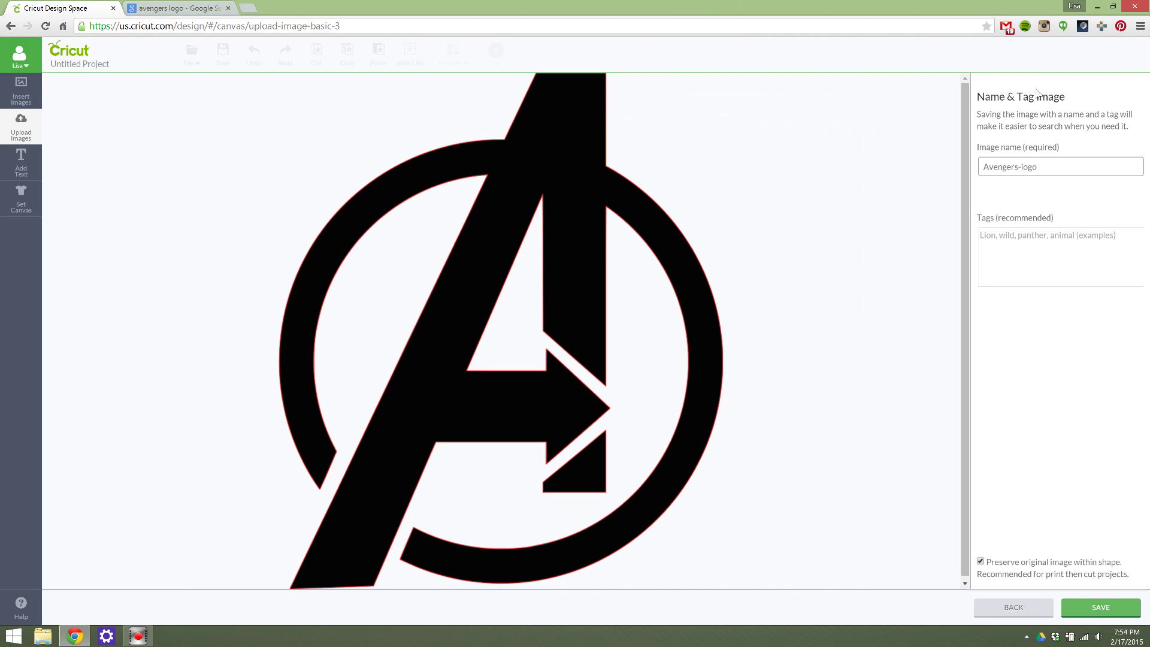
drag(1036, 167, 1017, 165)
key(BackSpace)
click(1079, 250)
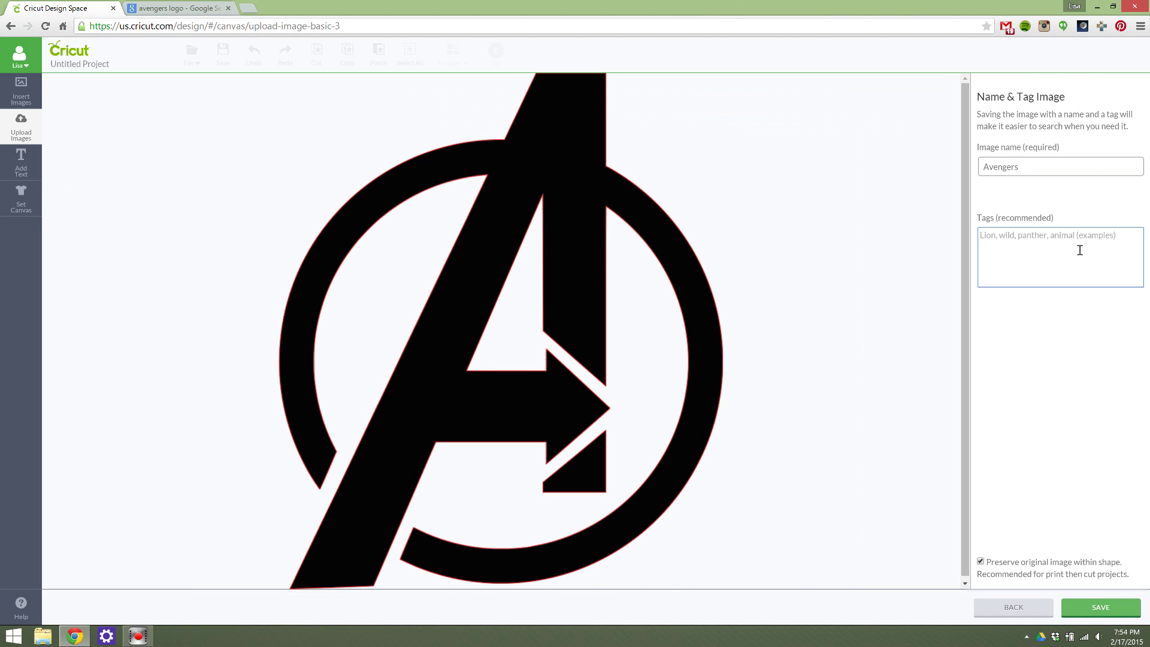
text(Superheroes)
click(1090, 609)
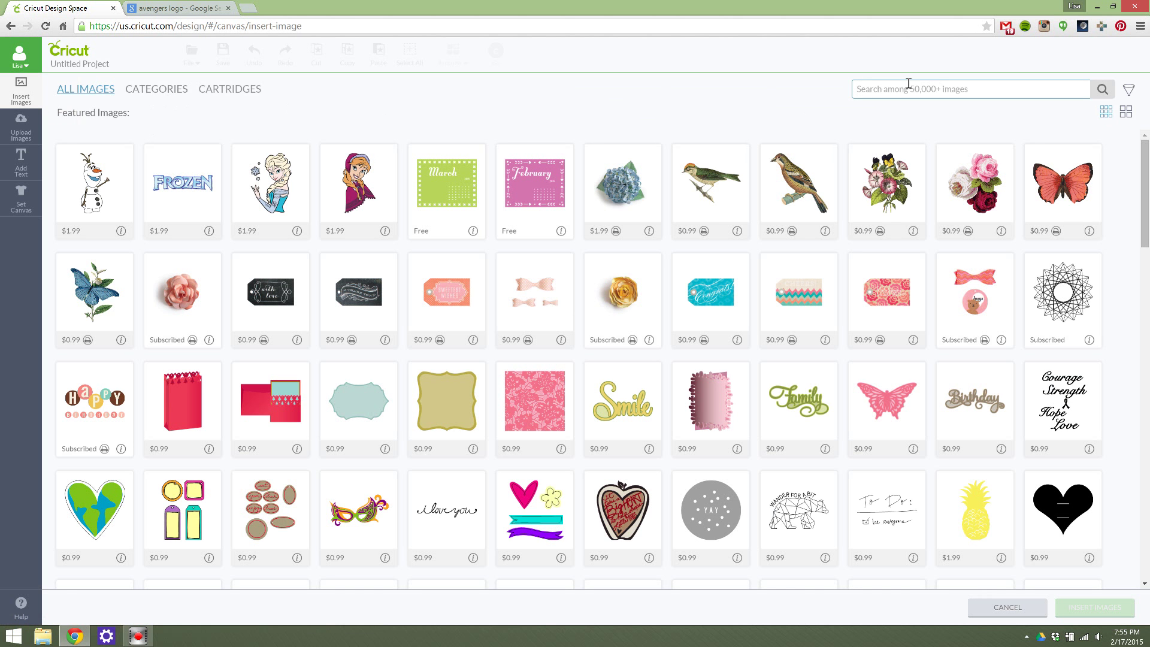
Step: Search images for 'superheroes' and select the uploaded Avengers logo tile
text(superheroes)
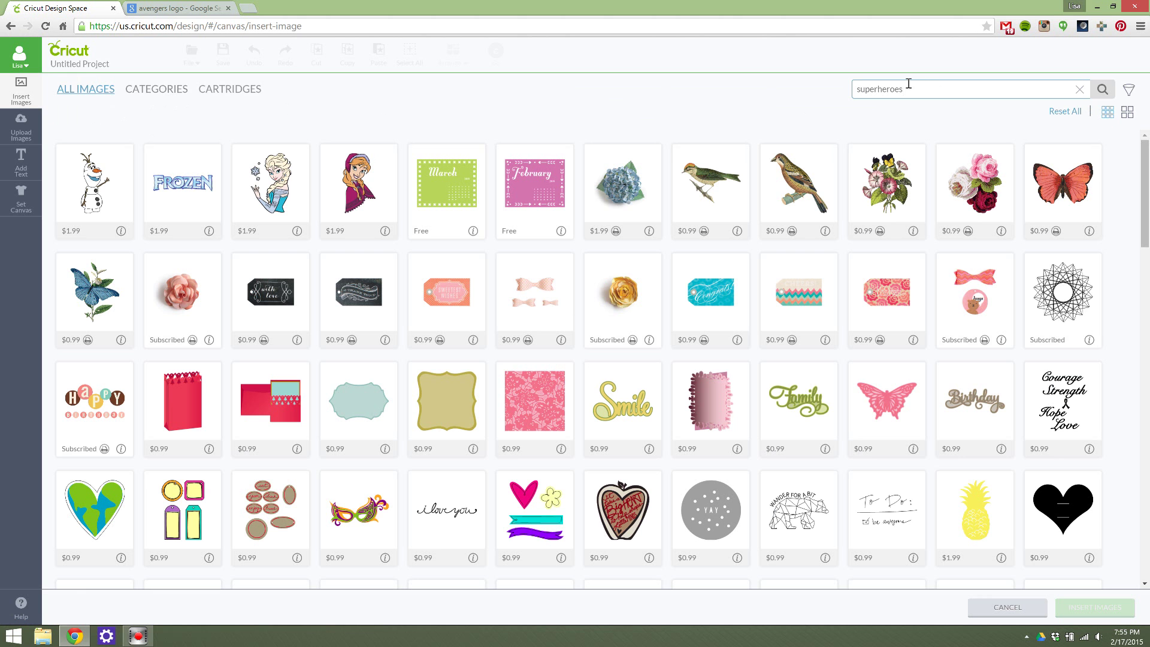
key(Return)
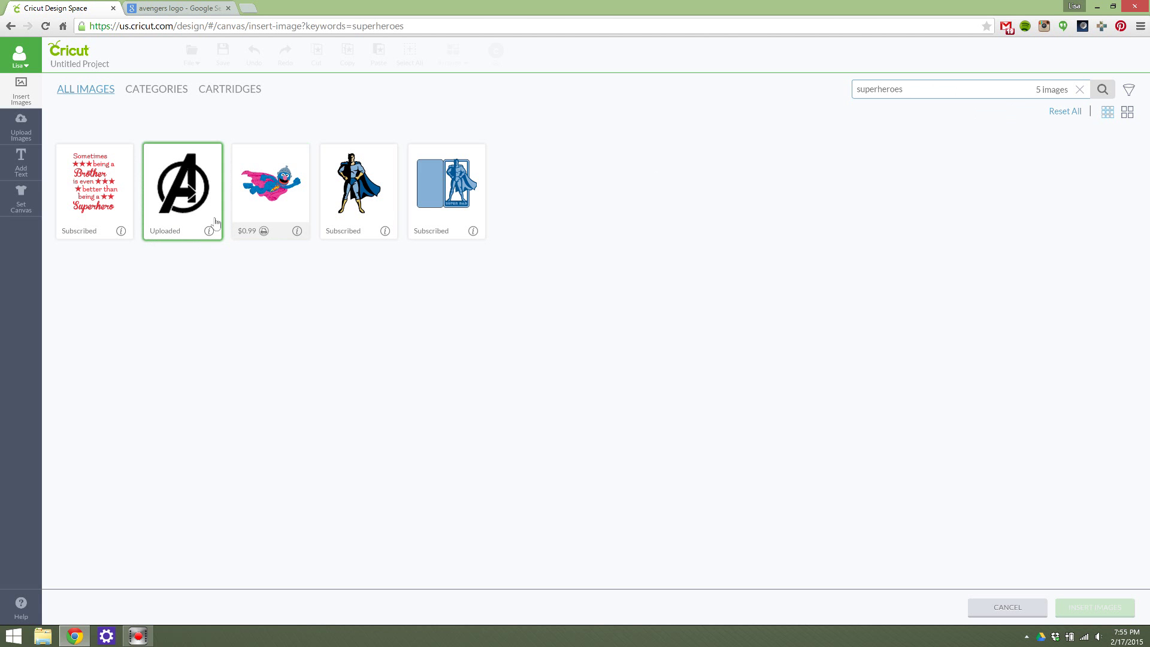
click(174, 191)
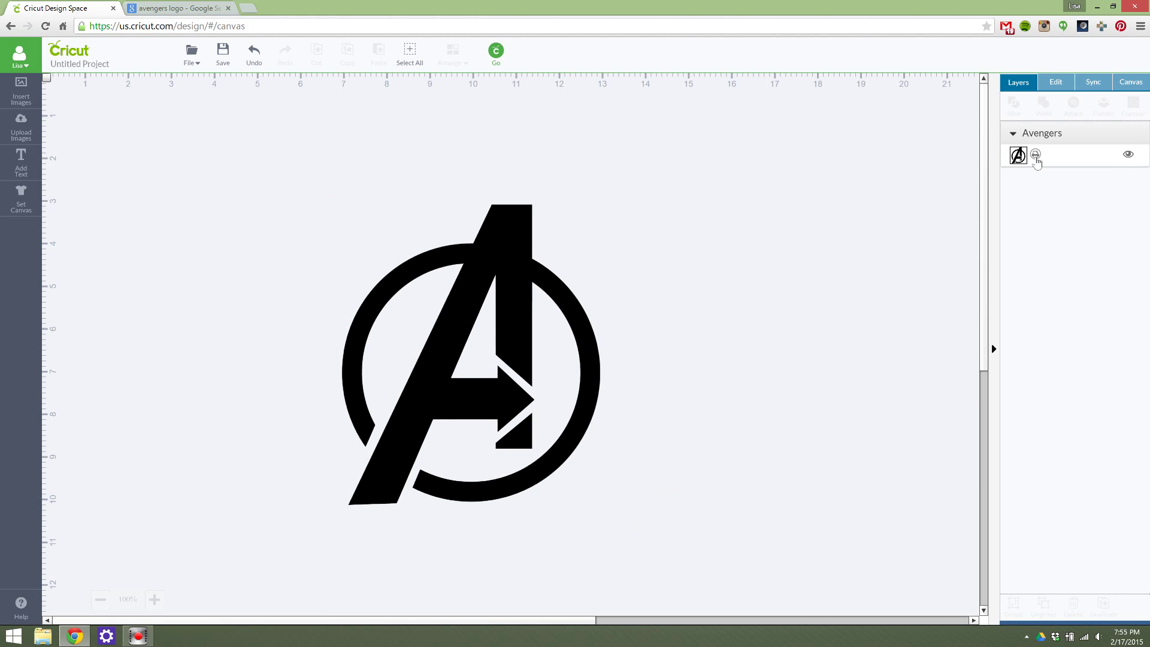
click(1036, 156)
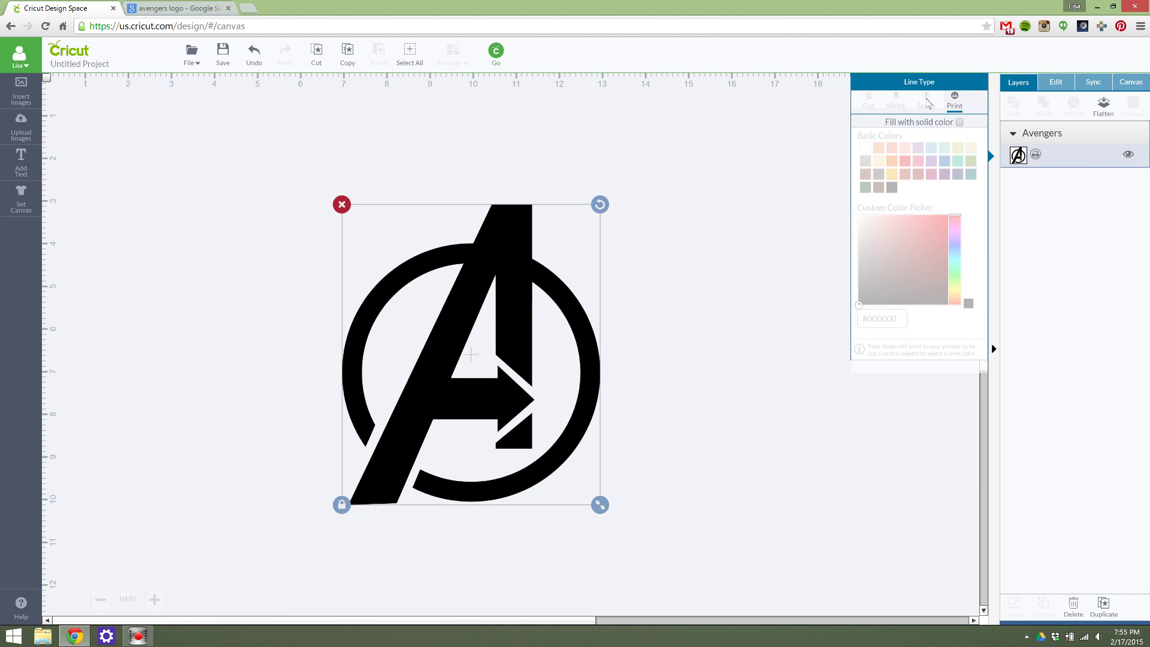
click(755, 342)
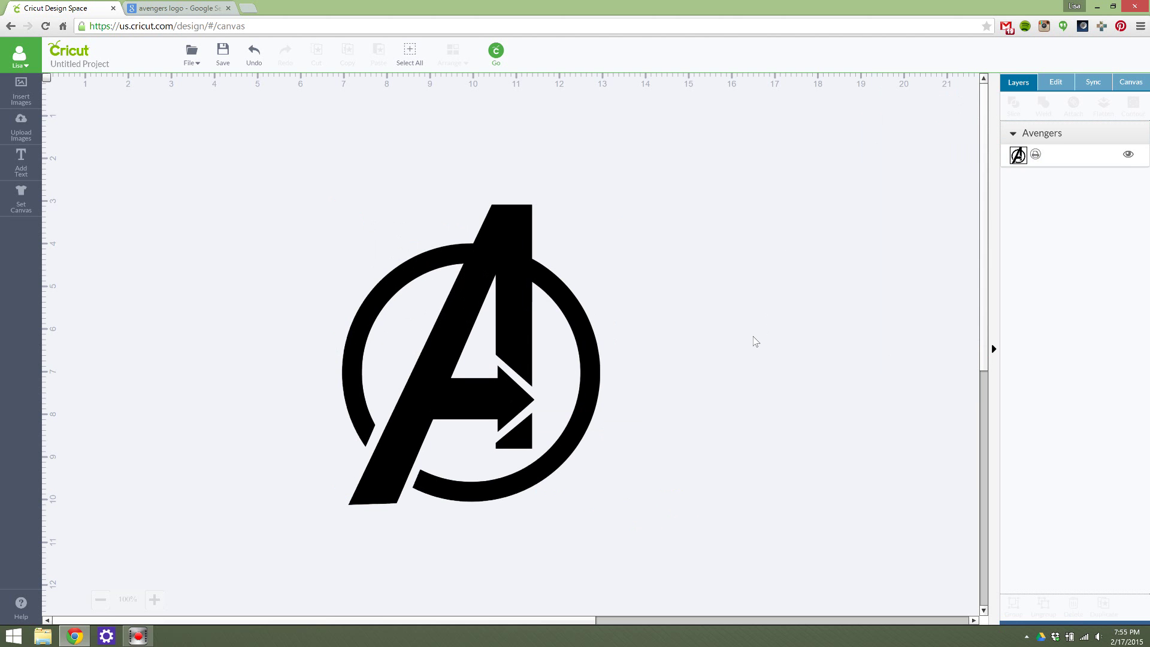